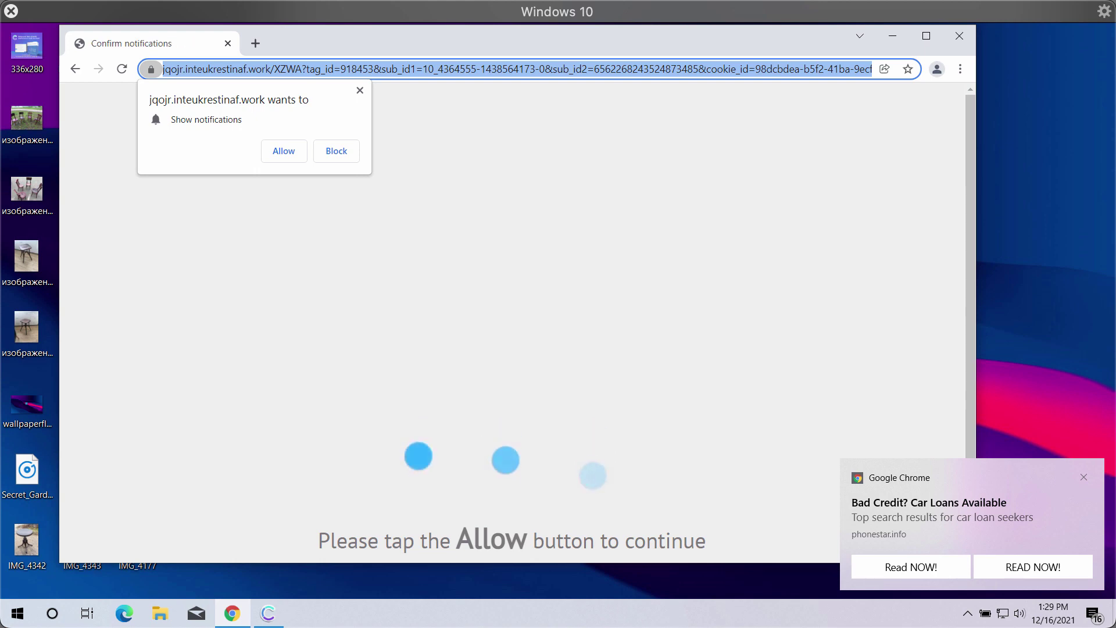
- Inspect the full address of the page requesting notification permission, highlighting its inteukrestinaf.work domain
left_click_drag(578, 43, 581, 51)
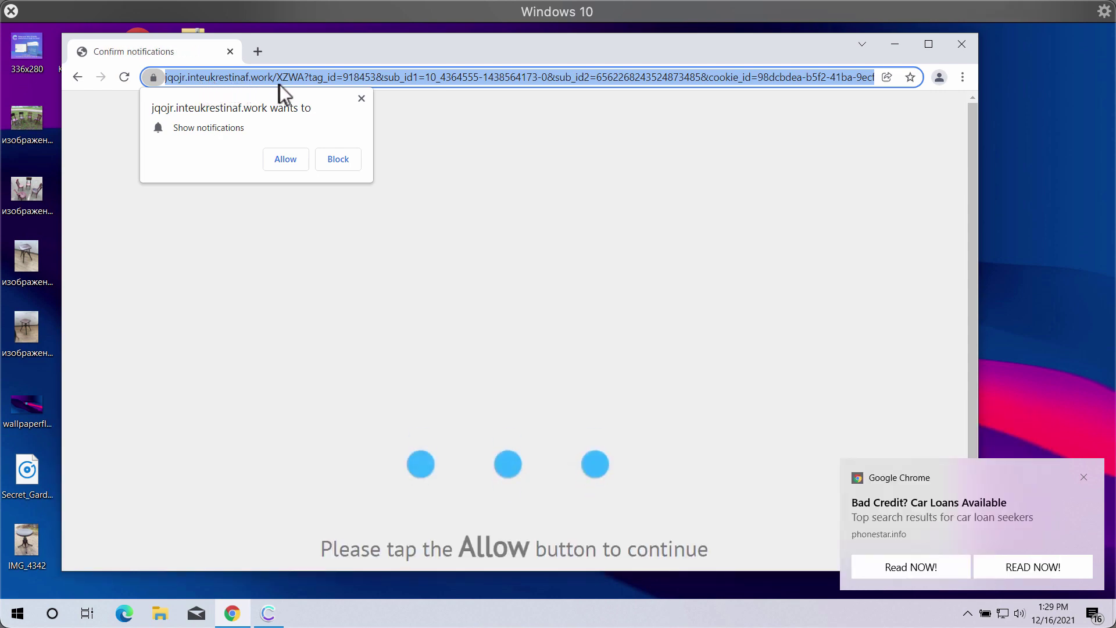
left_click(348, 72)
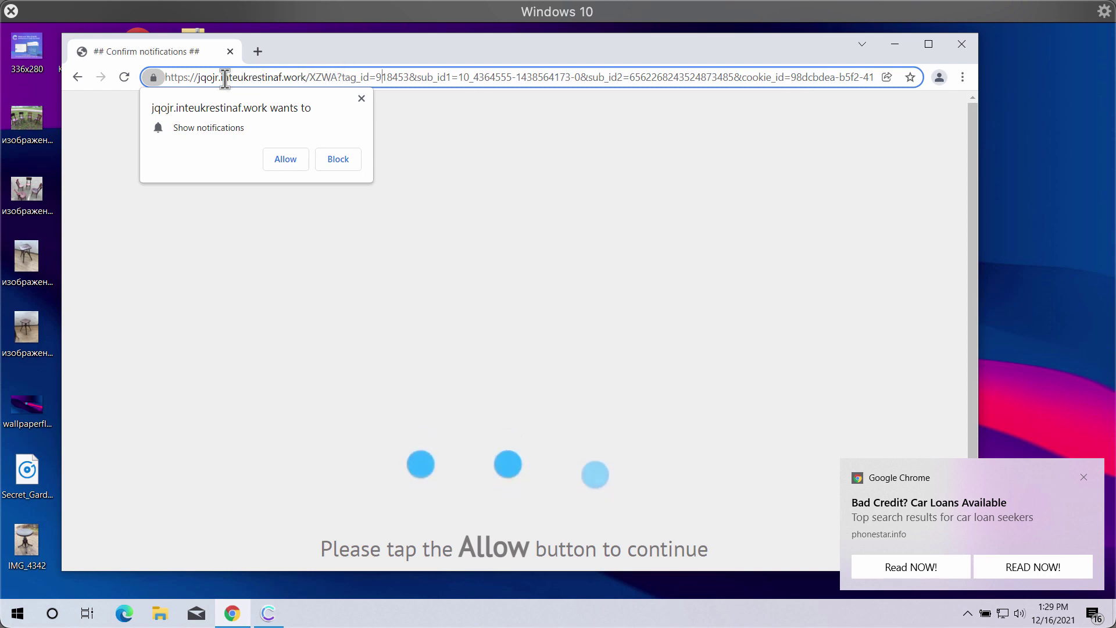
left_click_drag(222, 77, 301, 77)
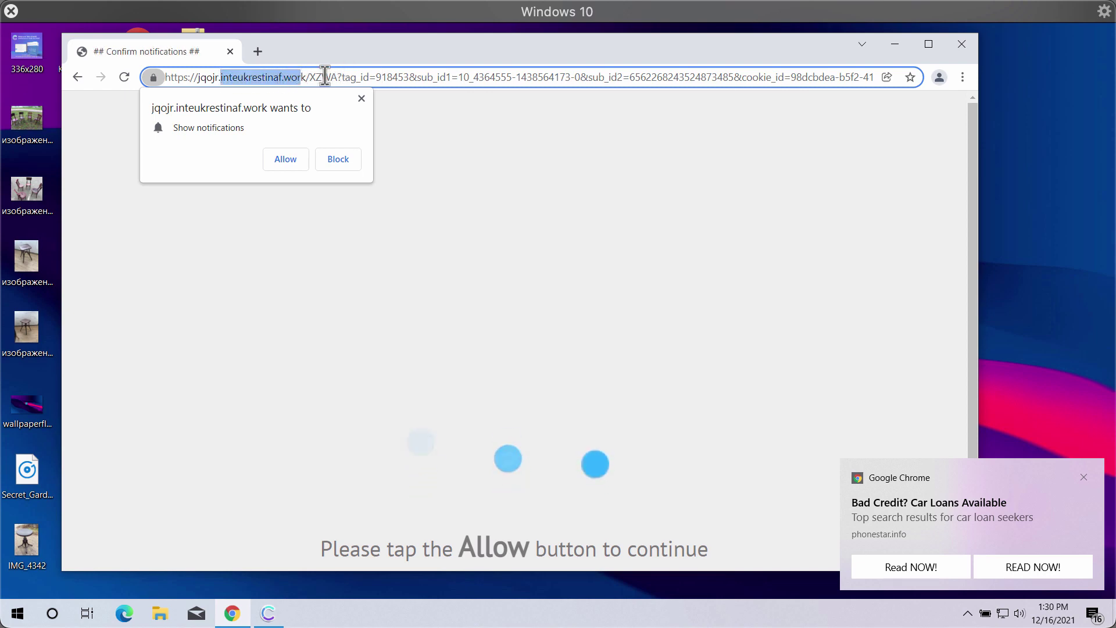
left_click(304, 77)
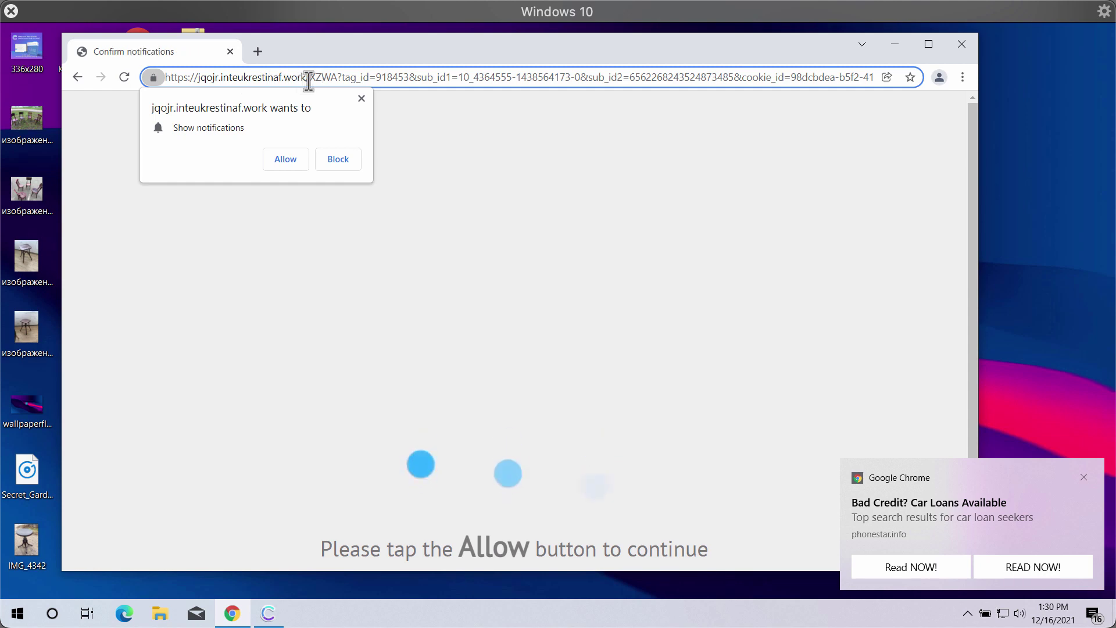
left_click_drag(424, 45, 429, 50)
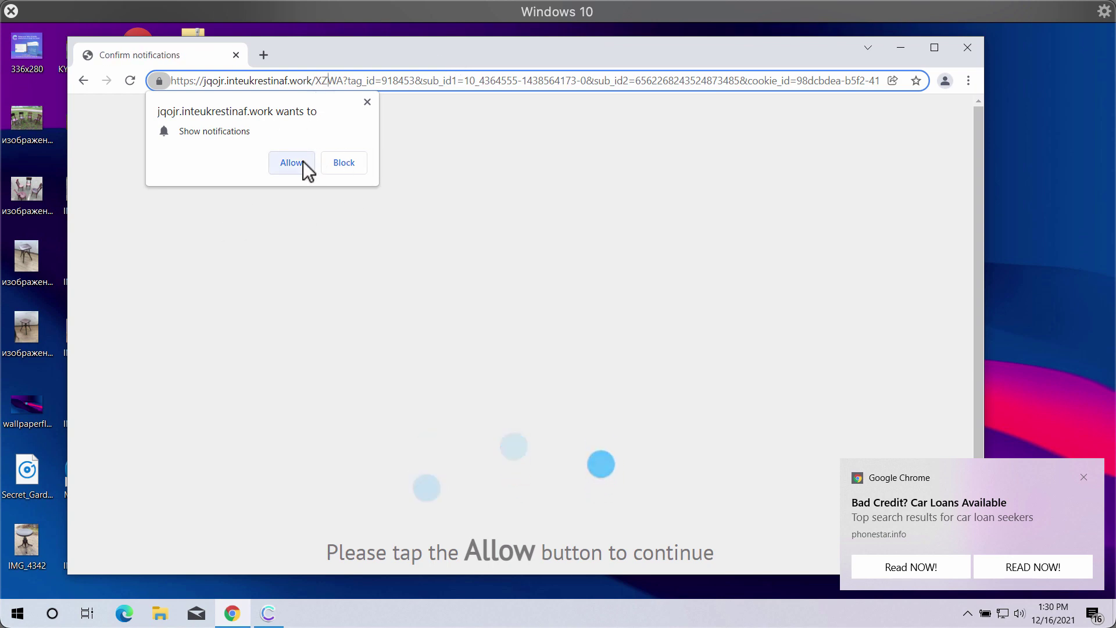
scroll(459, 343, "down", 1)
scroll(458, 337, "up", 1)
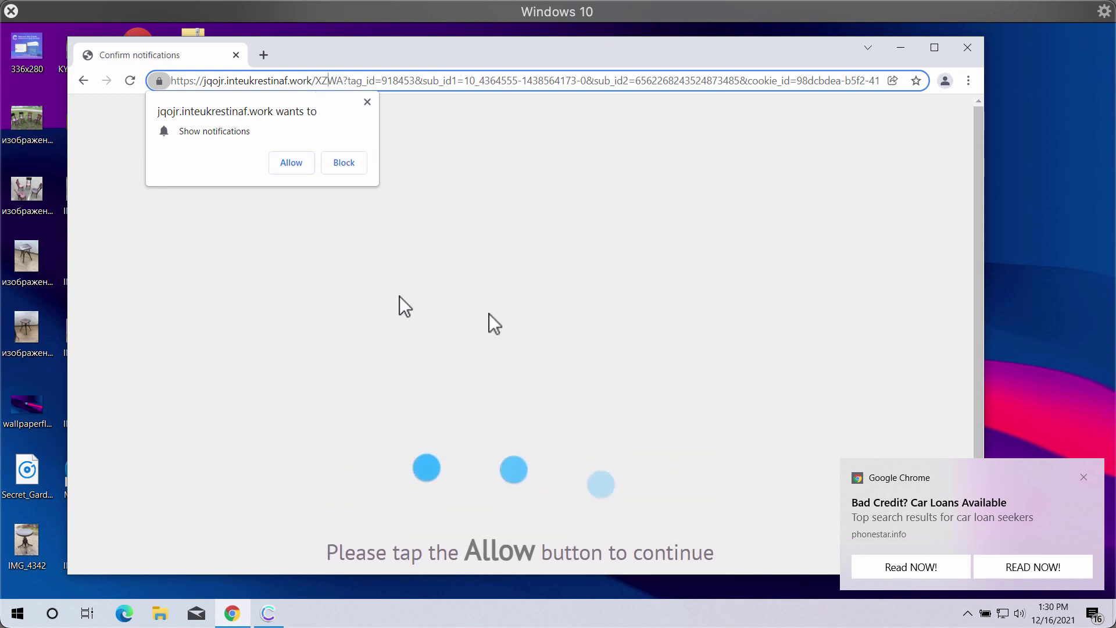
left_click_drag(748, 60, 745, 64)
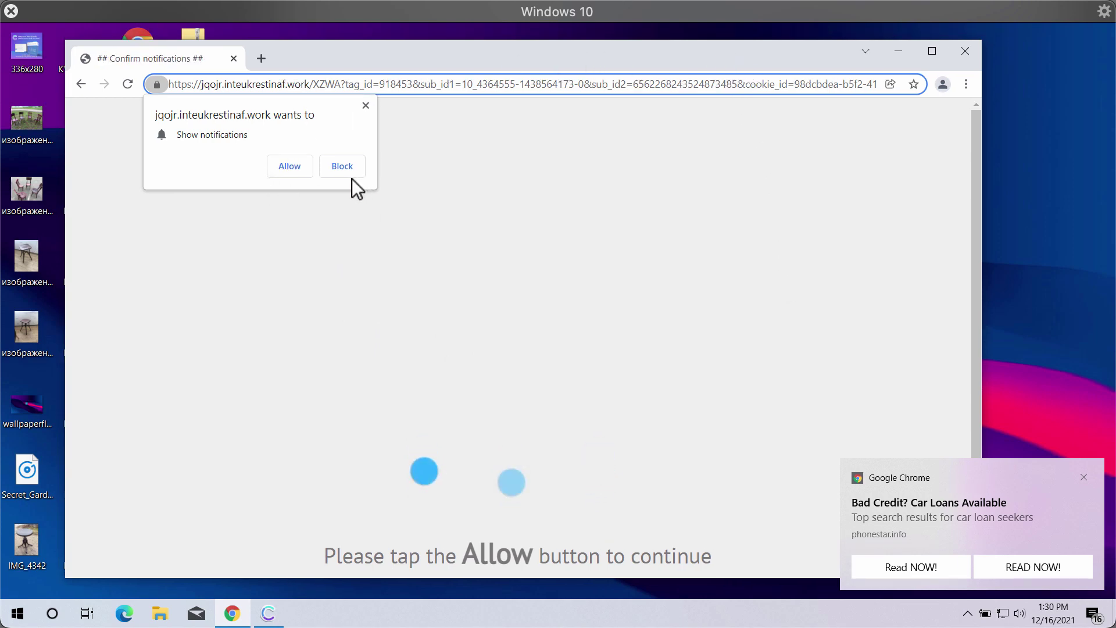
- Allow notifications from jqojr.inteukrestinaf.work and replace the redirecting page with a new empty tab
left_click(301, 170)
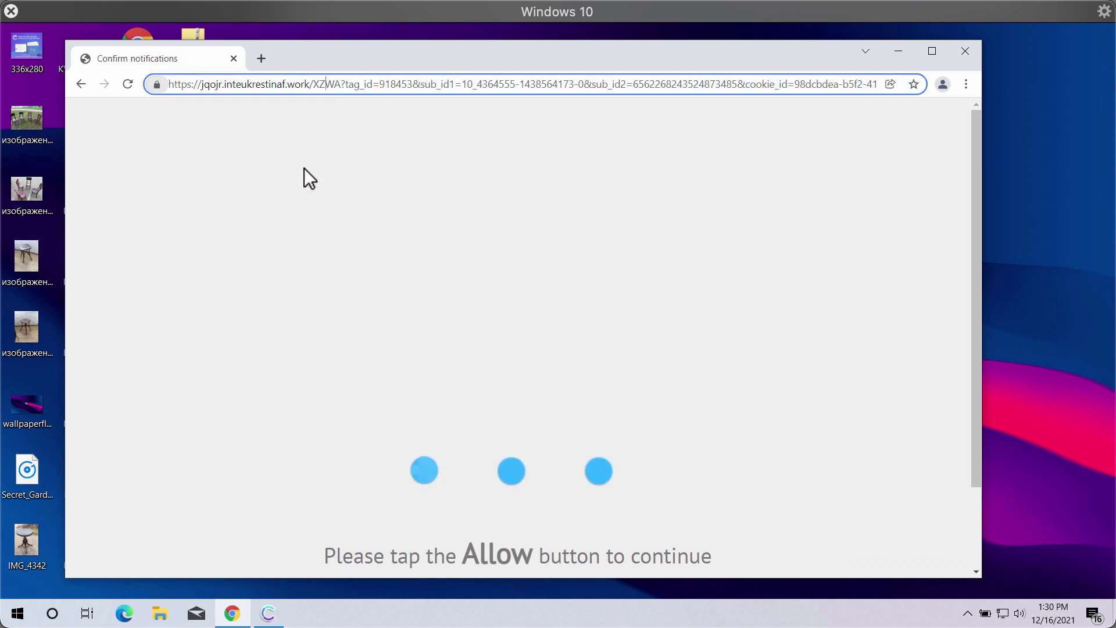
left_click_drag(428, 55, 433, 55)
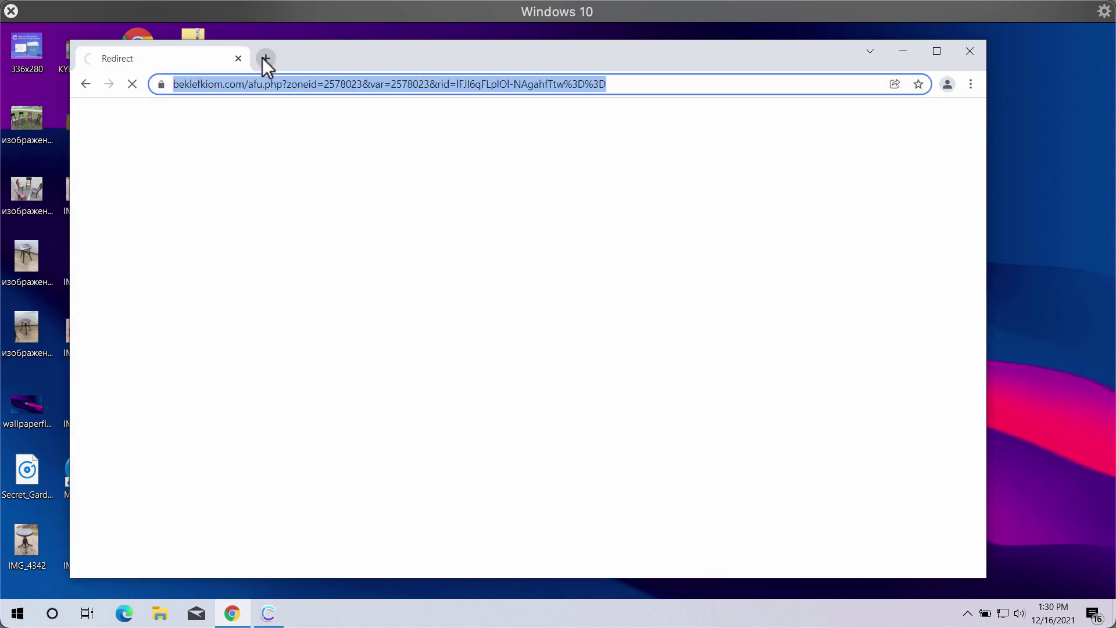
left_click(262, 57)
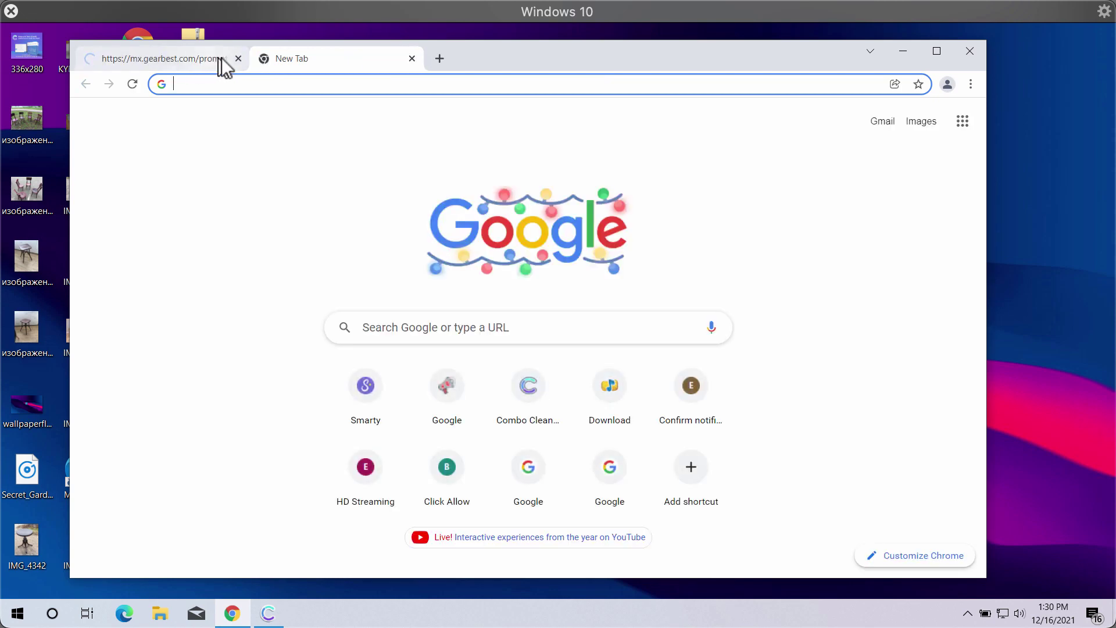
left_click(239, 58)
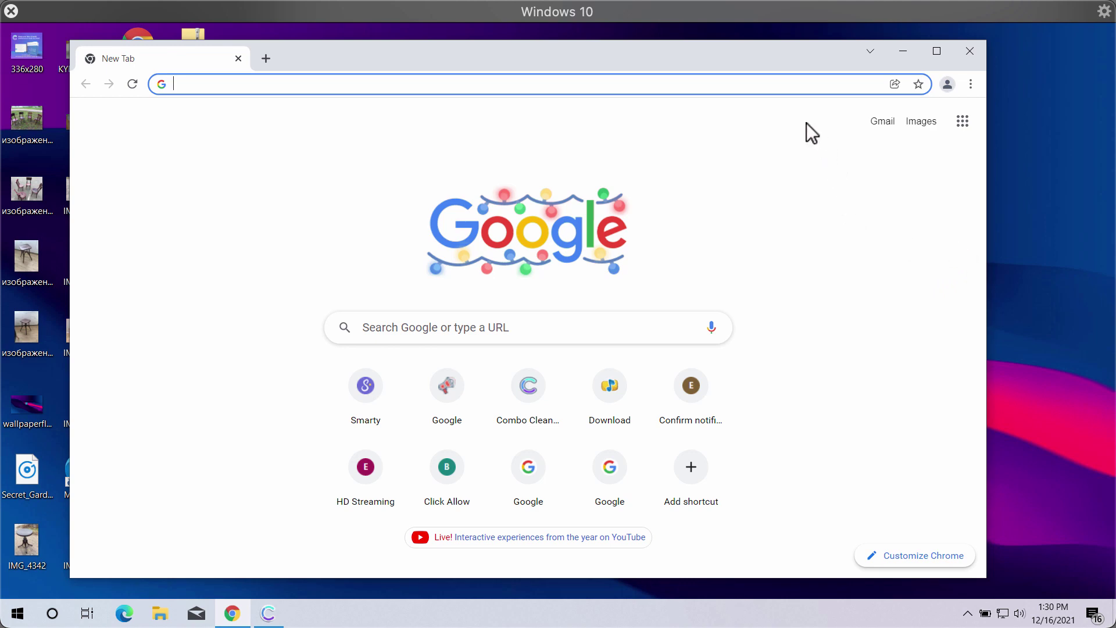
- Open the page behind the "Virus detected (5)" pop-up notification from news-central.org
left_click_drag(790, 53, 794, 52)
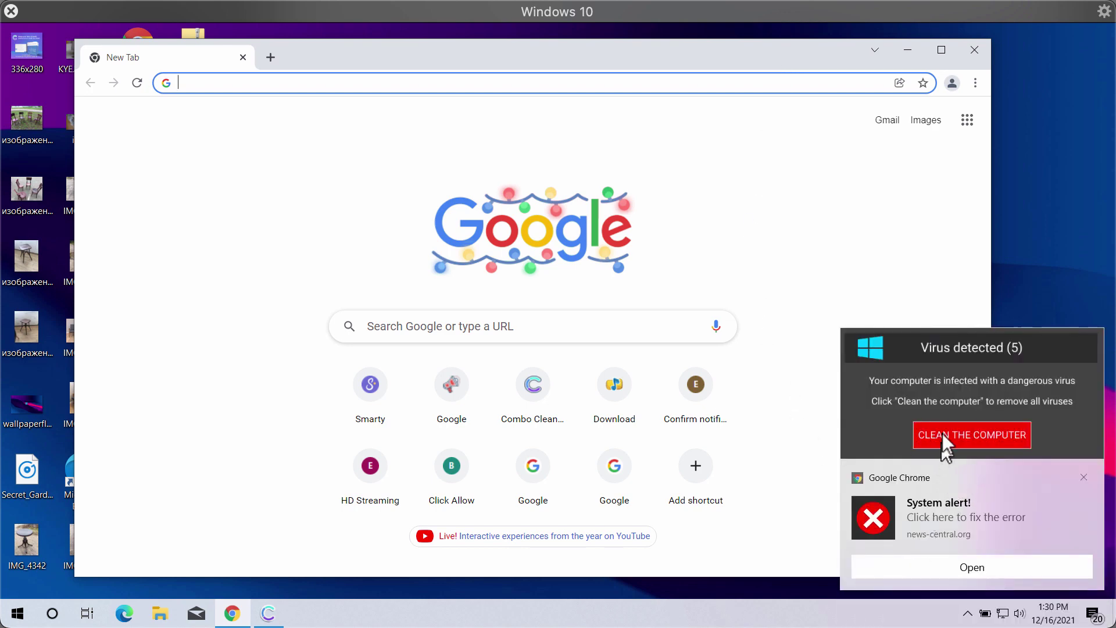
left_click(946, 400)
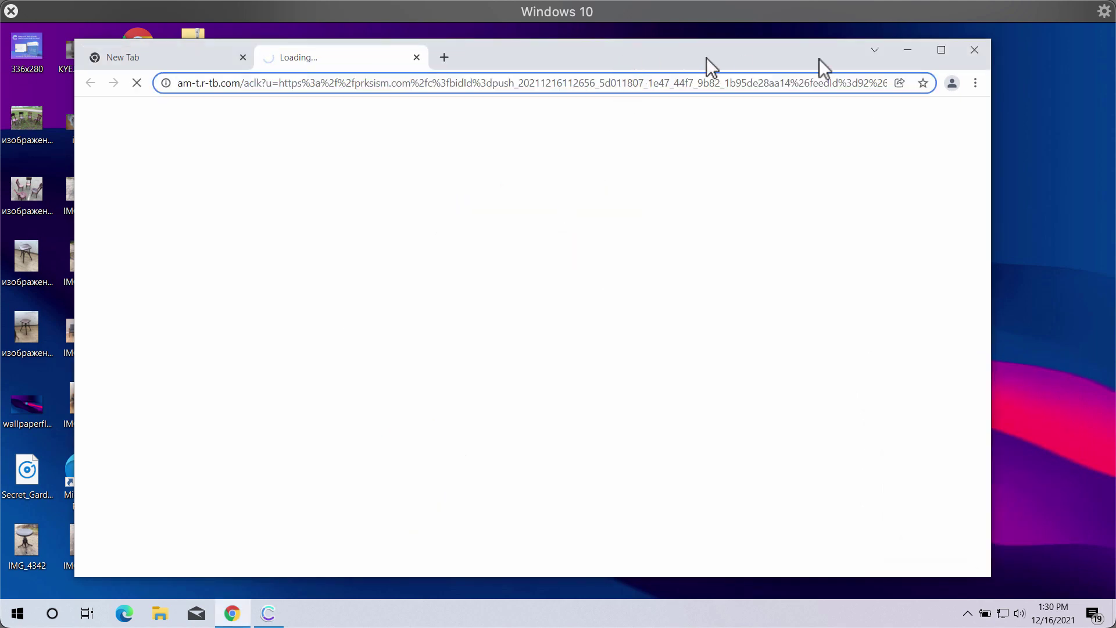
left_click_drag(720, 47, 581, 44)
- Open the browser's site notification permission settings in a new tab
left_click(308, 54)
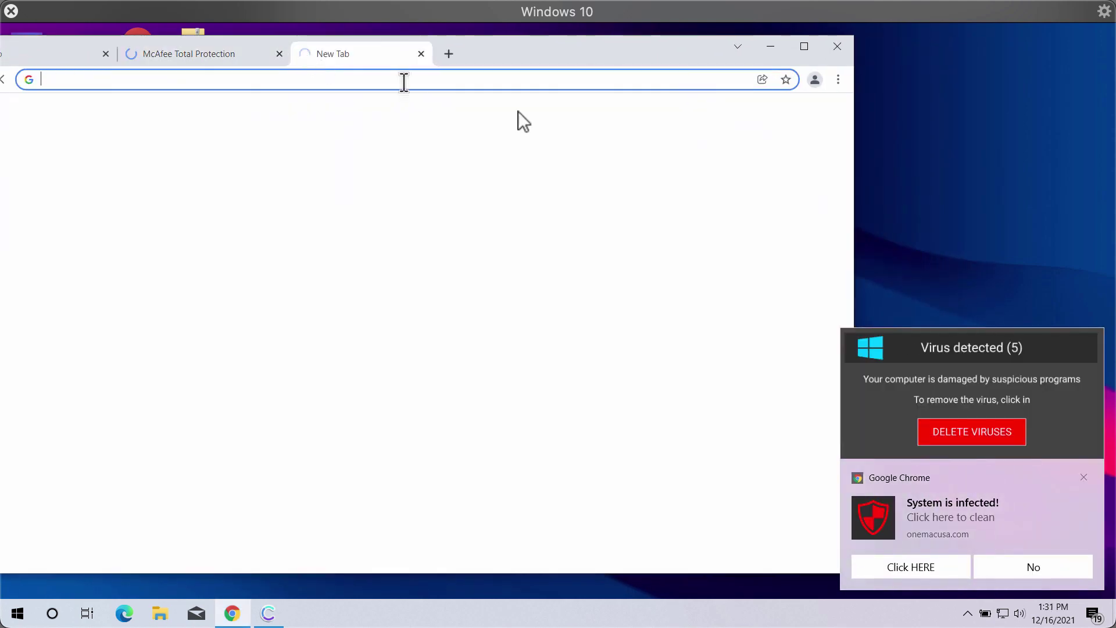
left_click(831, 80)
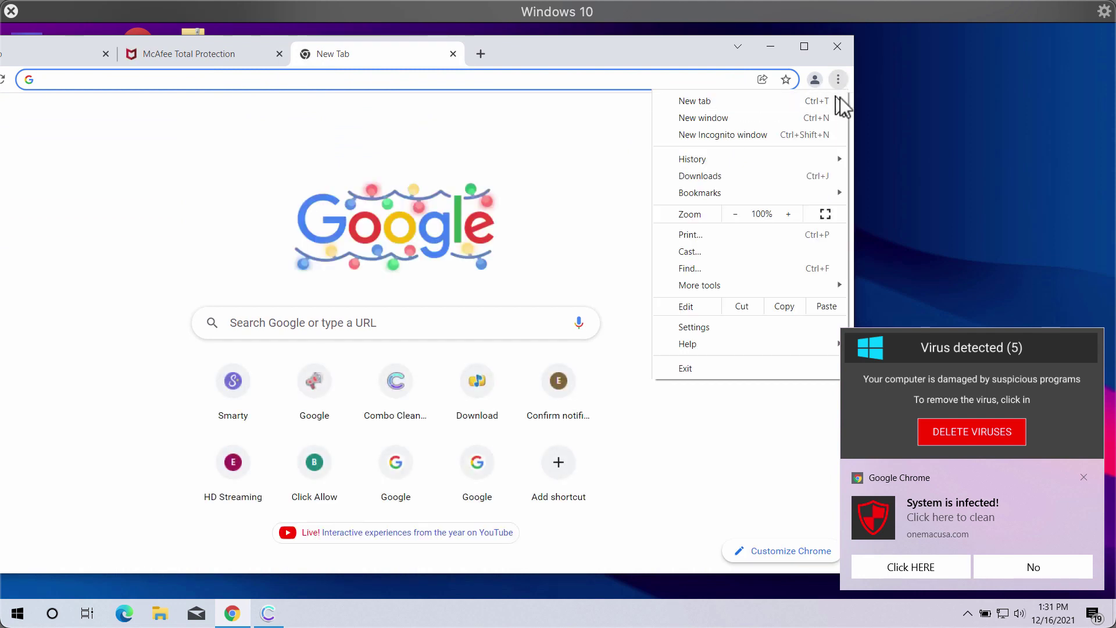
left_click(717, 327)
left_click_drag(654, 54, 739, 47)
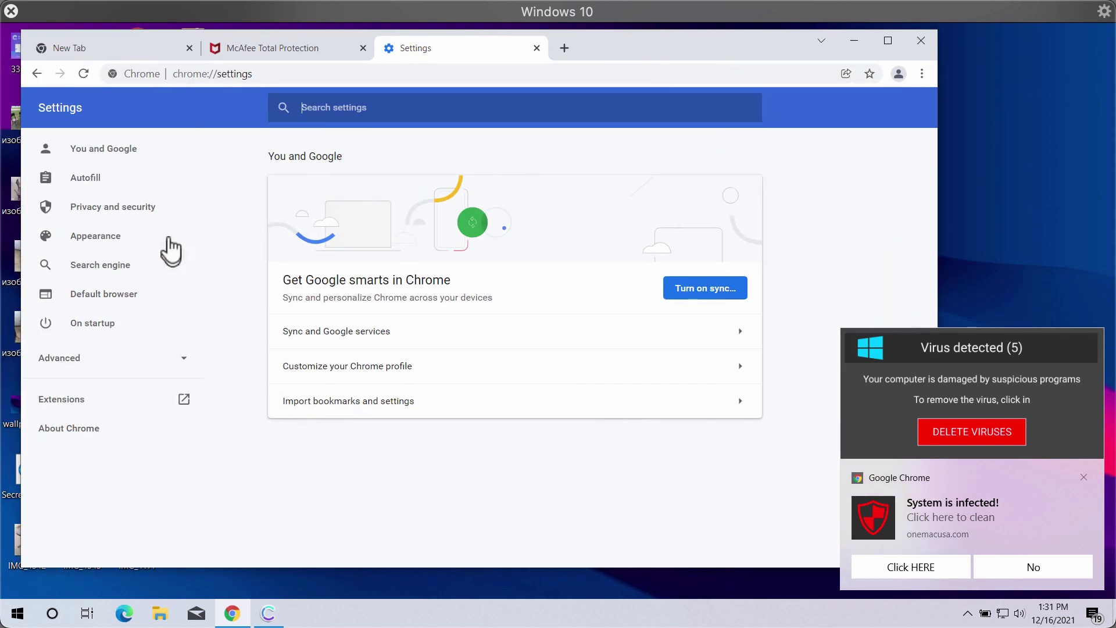
left_click(142, 208)
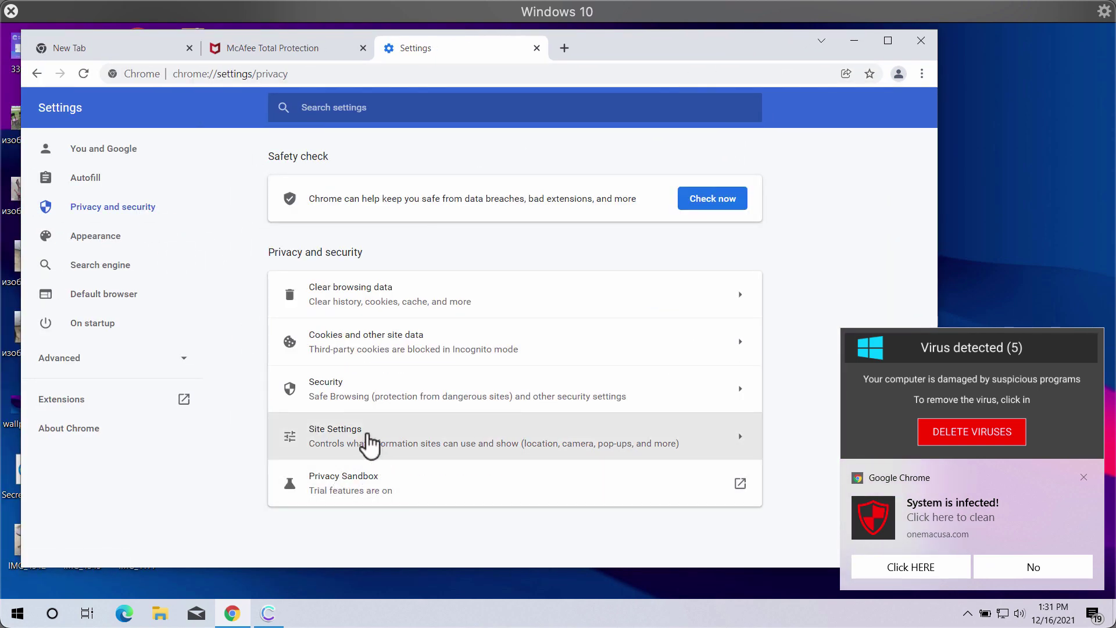
left_click(369, 438)
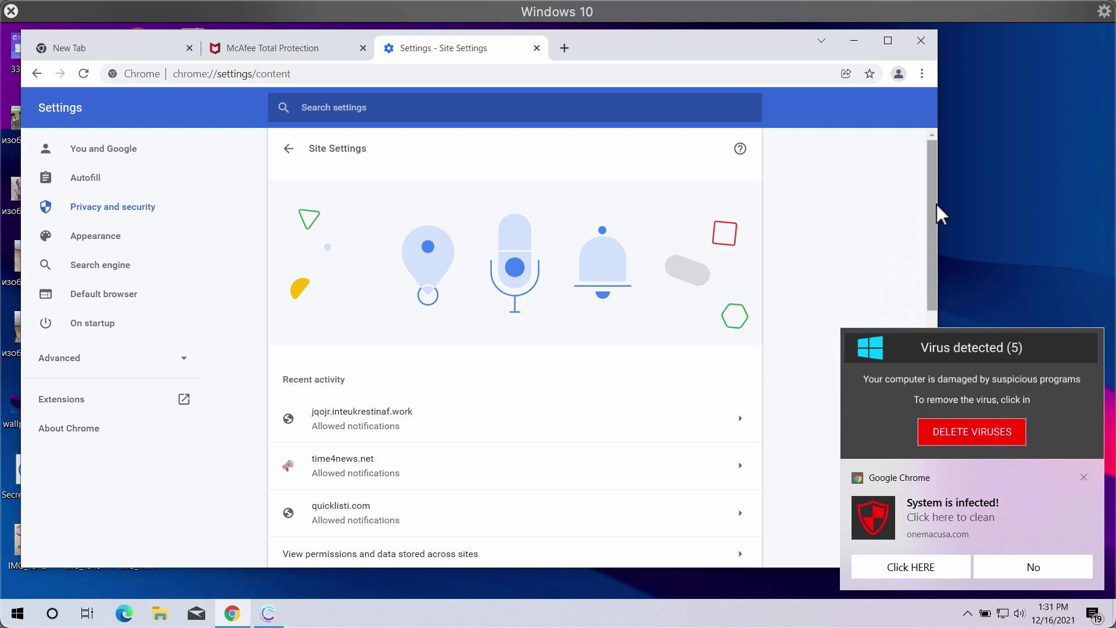
scroll(931, 240, "down", 1)
scroll(926, 240, "down", 5)
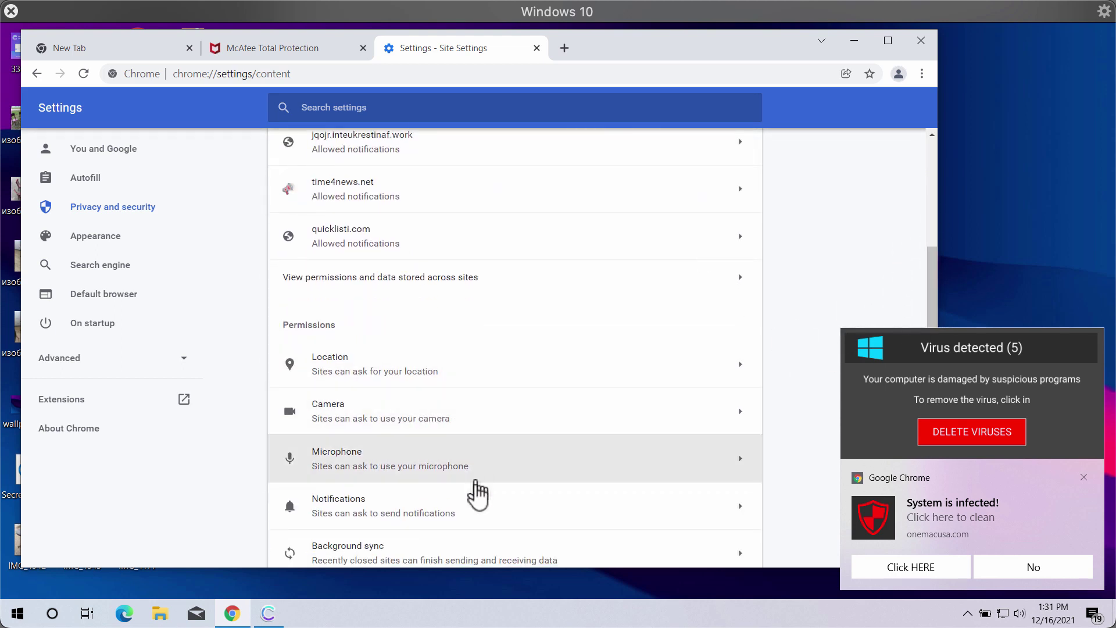
left_click(459, 501)
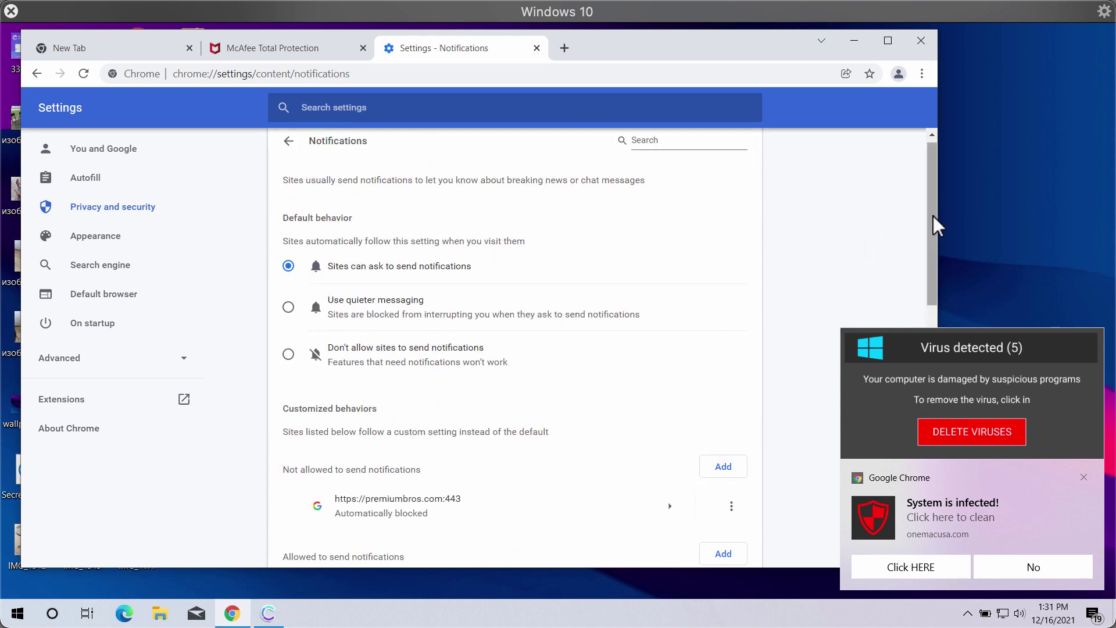
- Review the sites with custom notification behavior and remove premiumbros.com from those not allowed to send notifications
scroll(933, 227, "down", 3)
scroll(916, 349, "down", 5)
scroll(922, 339, "up", 4)
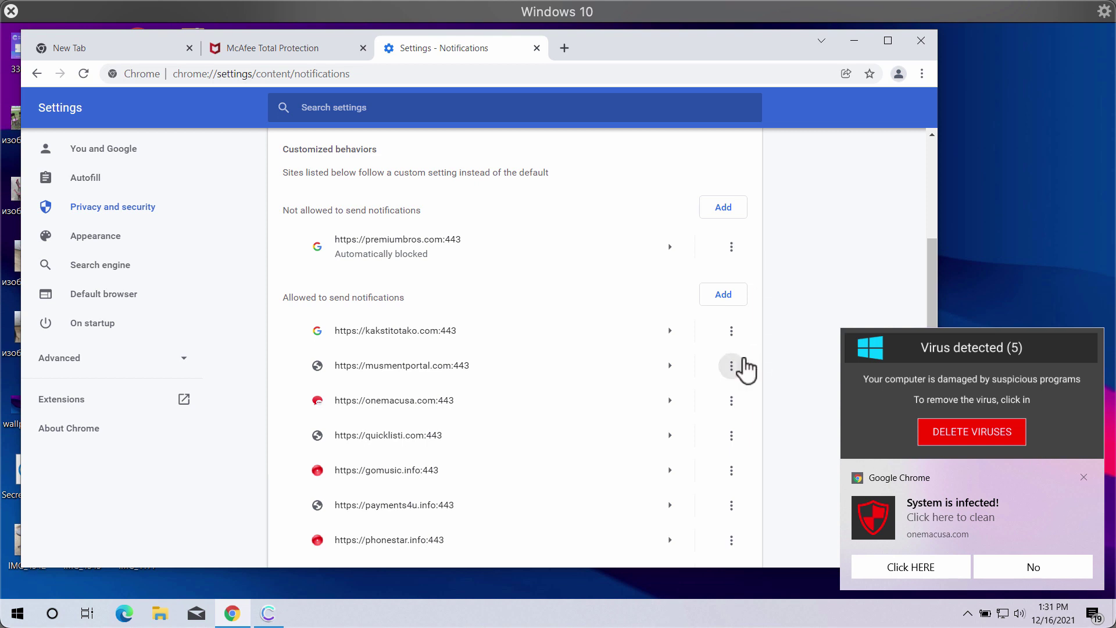
left_click(728, 254)
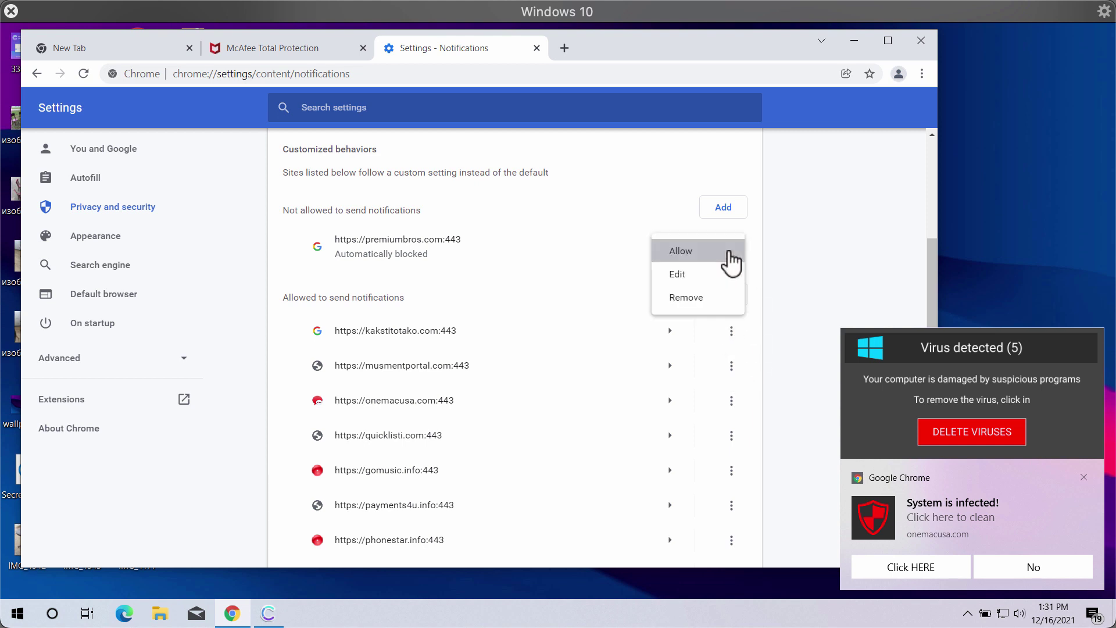
left_click(727, 309)
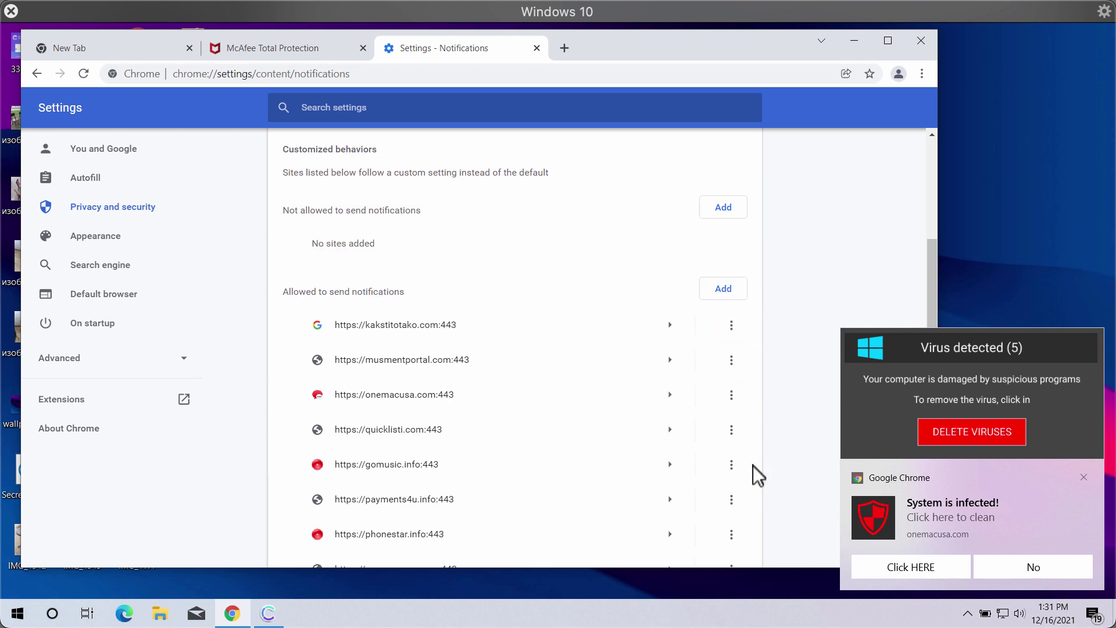
- Remove kakstitotako.com and musmentportal.com from the sites allowed to send notifications
left_click(731, 326)
left_click(710, 375)
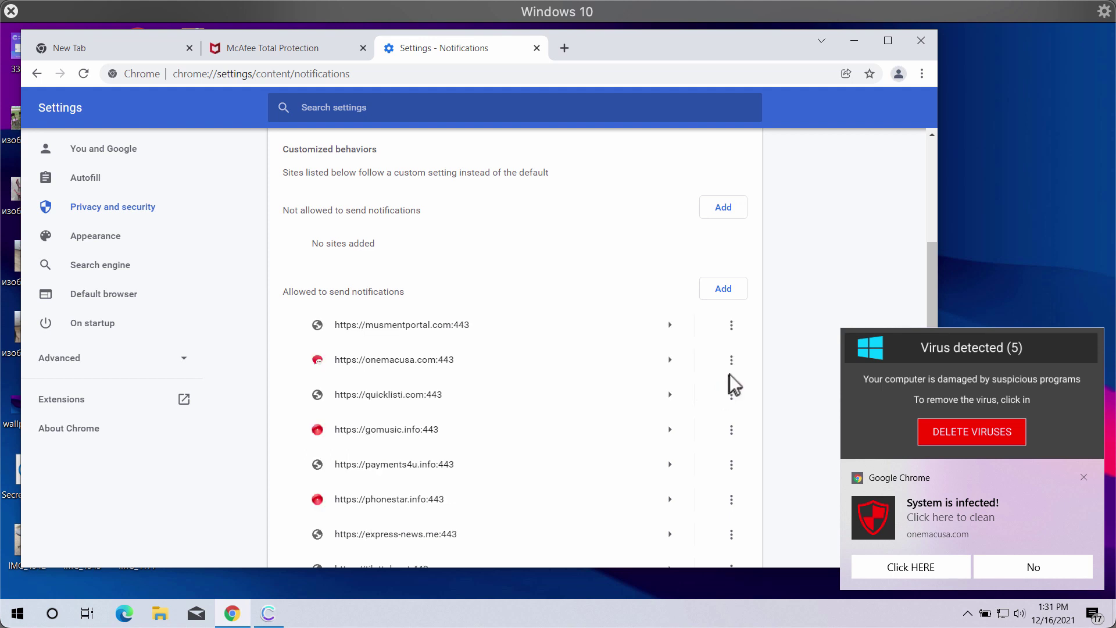
left_click(731, 325)
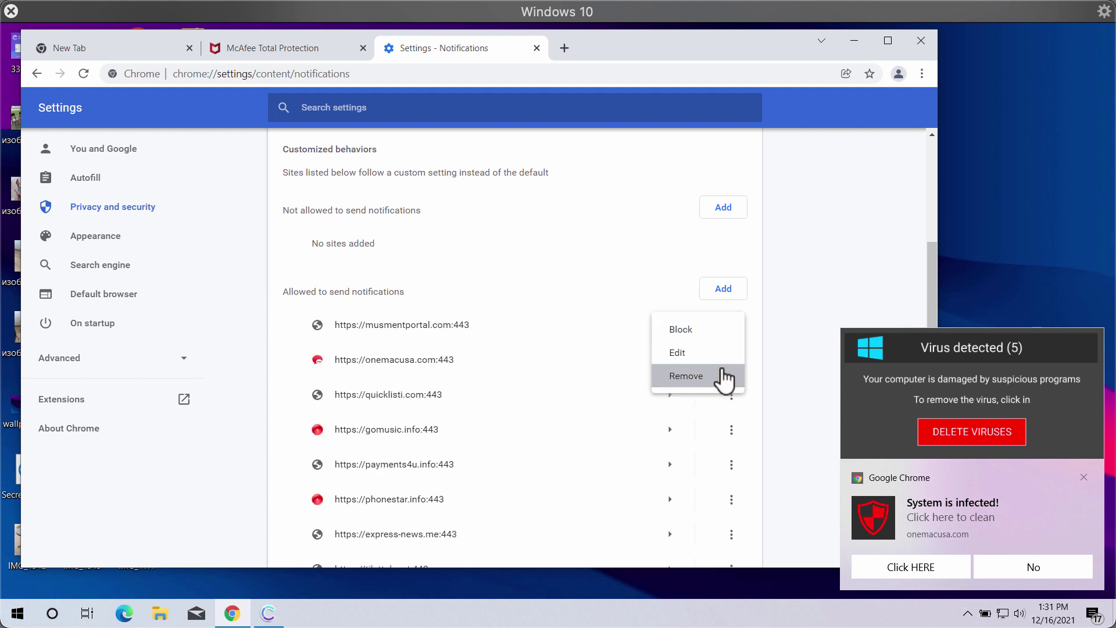
left_click(725, 377)
- Remove jqojr.inteukrestinaf.work, bestclevercaptcha.top and defender-scanning.xyz from the sites allowed to send notifications
scroll(731, 345, "down", 1)
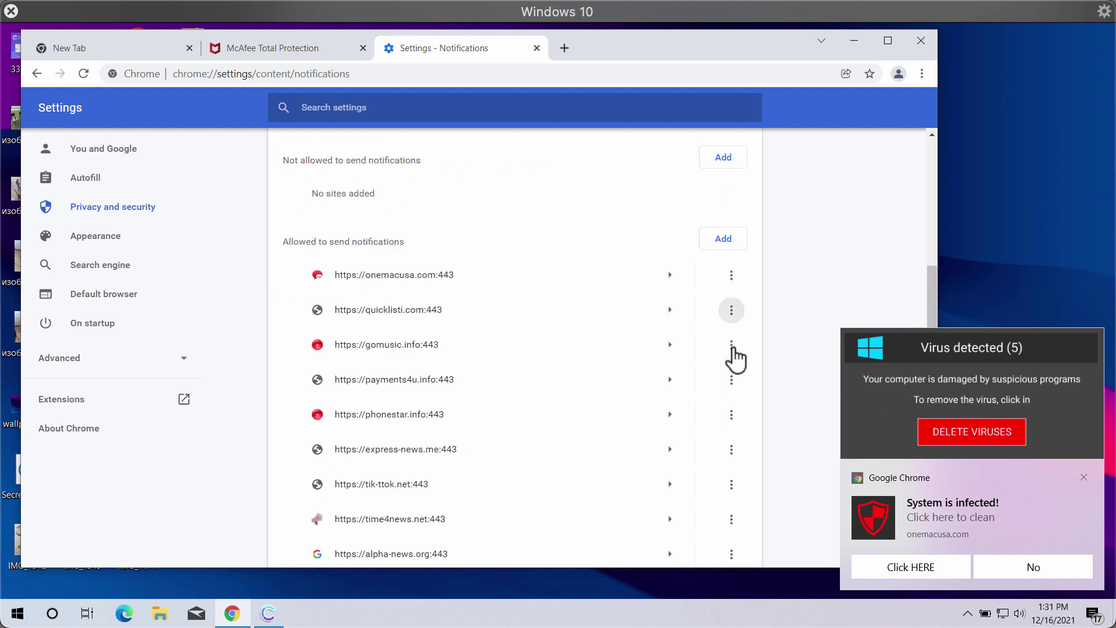
scroll(732, 347, "down", 5)
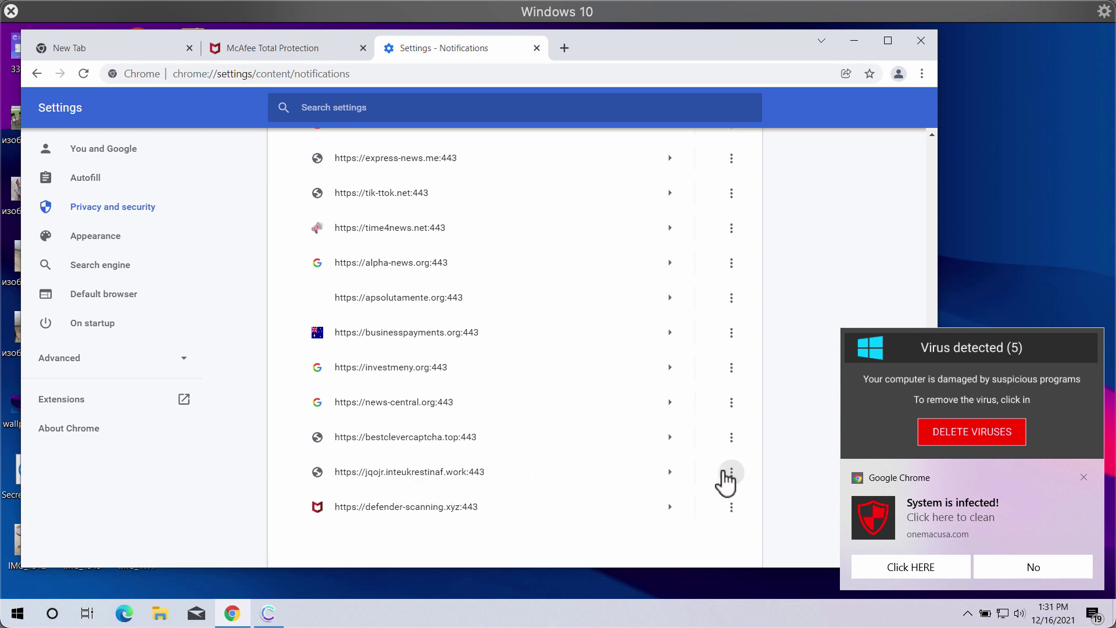
left_click(730, 473)
left_click(708, 524)
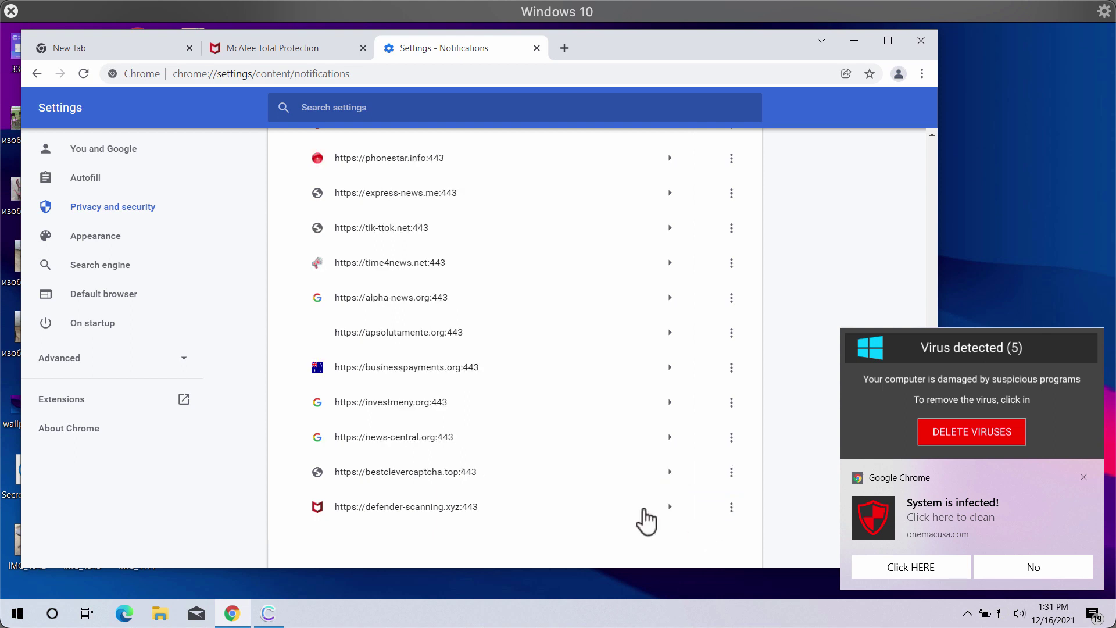
left_click(735, 475)
left_click(714, 525)
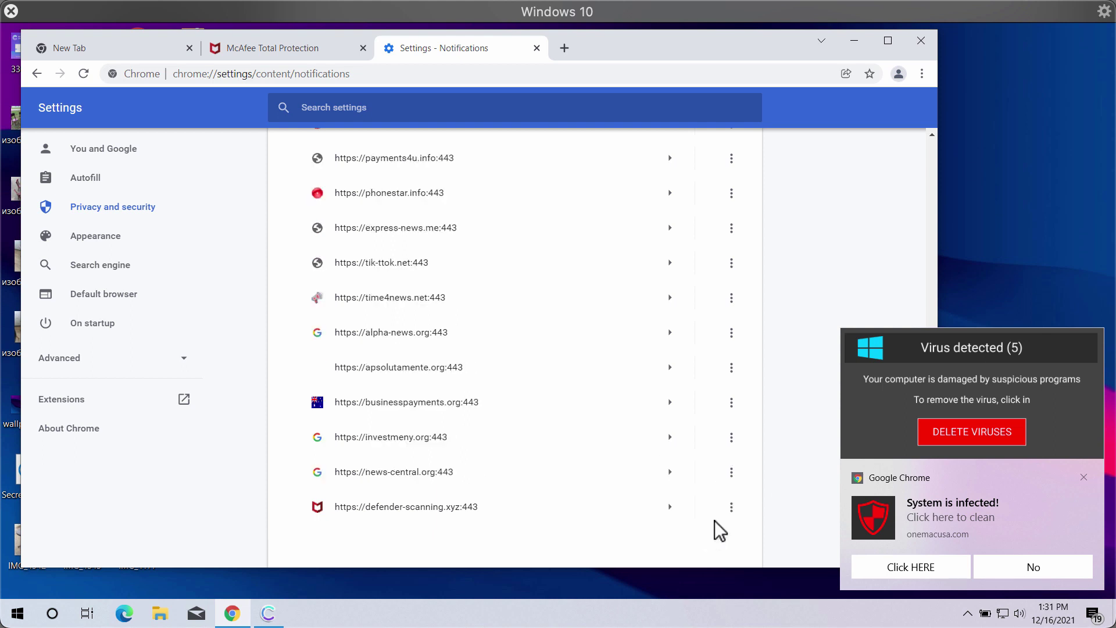
left_click(733, 503)
left_click(724, 504)
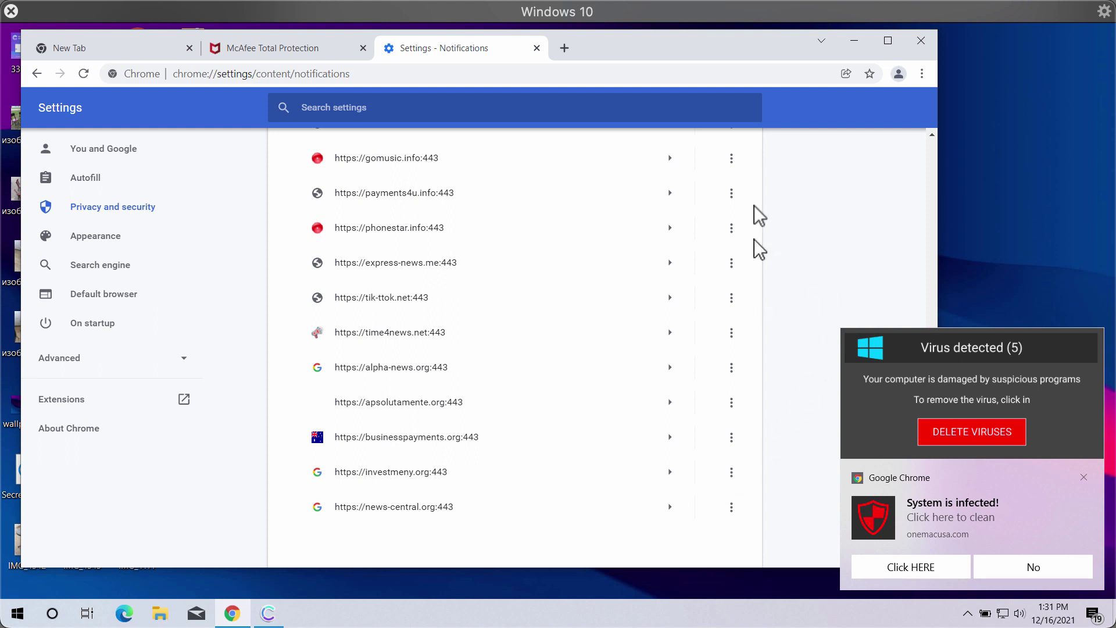
- Load the combocleaner.com website in the current tab in place of the notification settings
left_click_drag(748, 41, 818, 46)
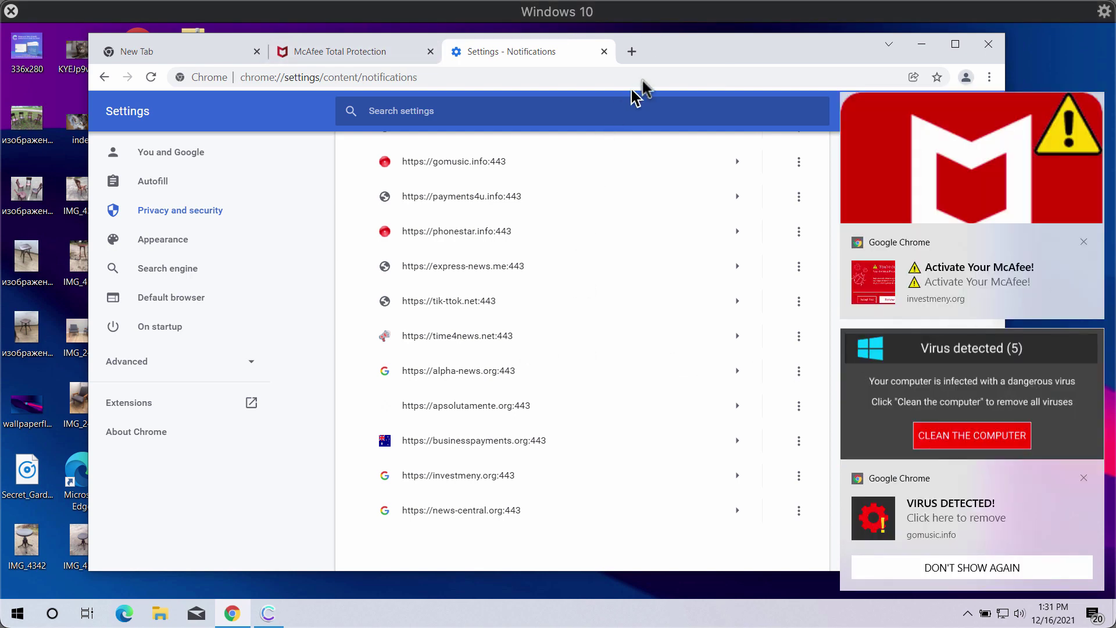
left_click_drag(679, 57, 698, 64)
left_click(680, 86)
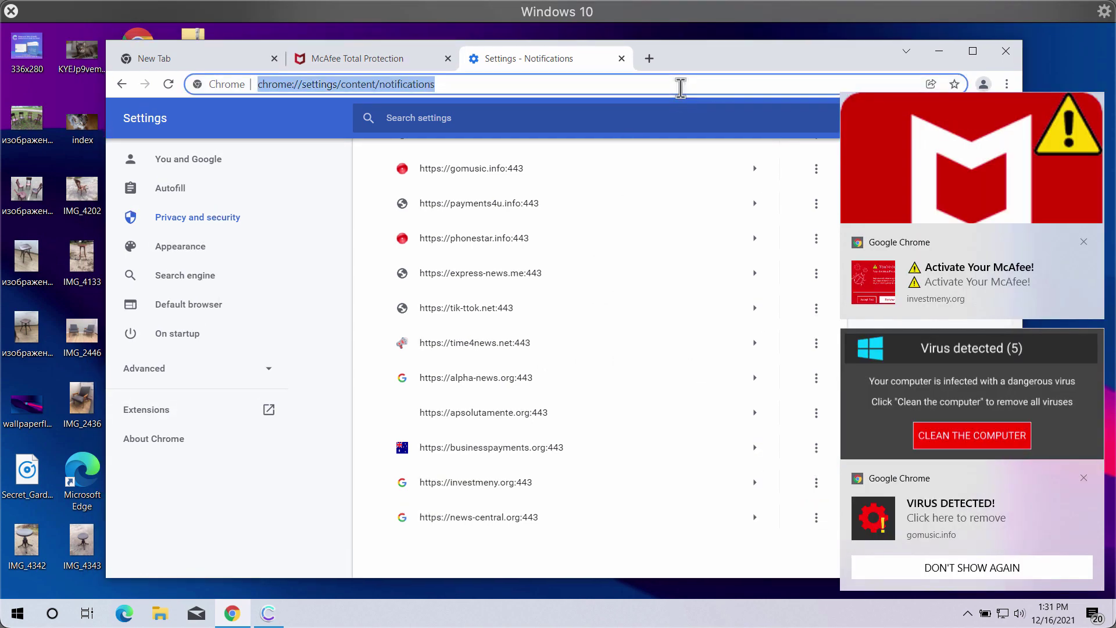
type("c")
key("Return")
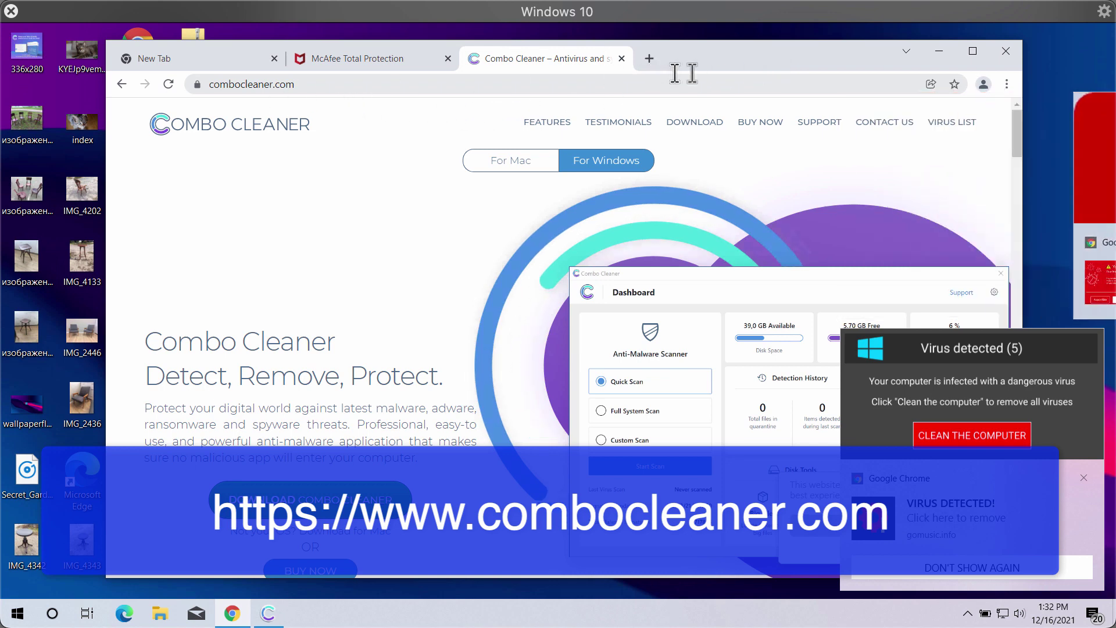
- Move the browser window aside to uncover the desktop shortcuts and launch the Combo Cleaner application
left_click_drag(728, 61, 783, 54)
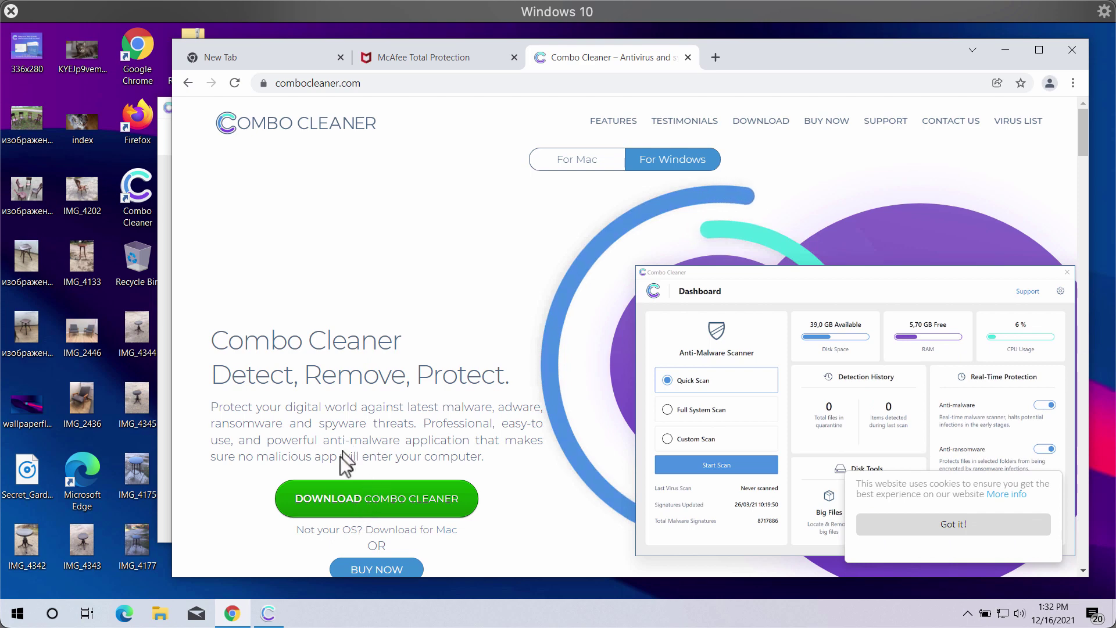
double_click(147, 201)
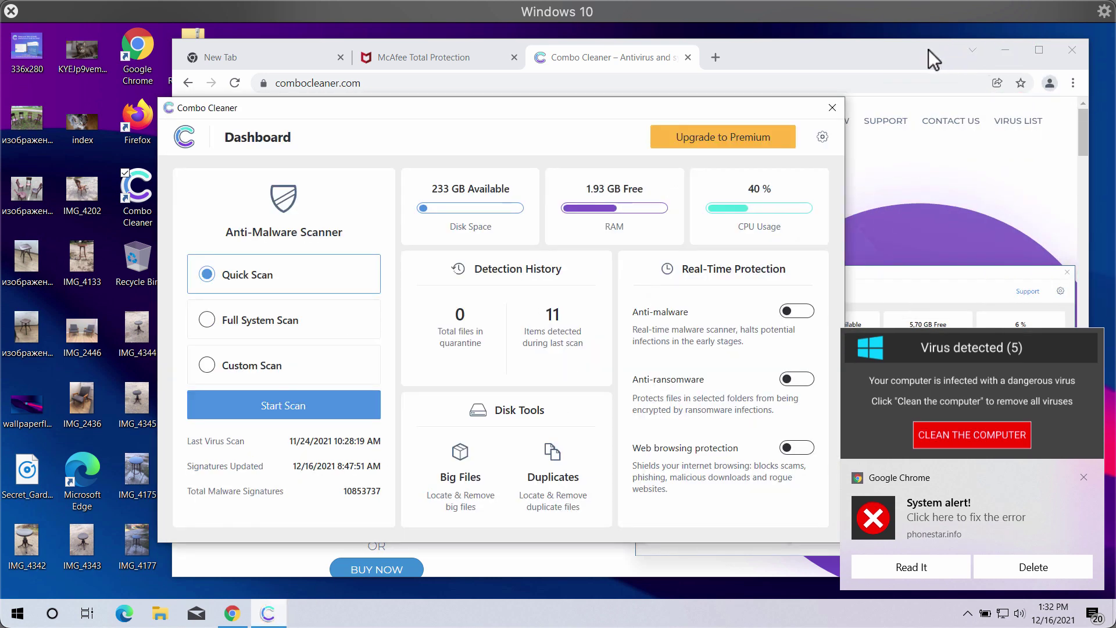
- Minimize the browser window and start a Quick Scan with the Anti-Malware Scanner
left_click(929, 50)
left_click(1003, 50)
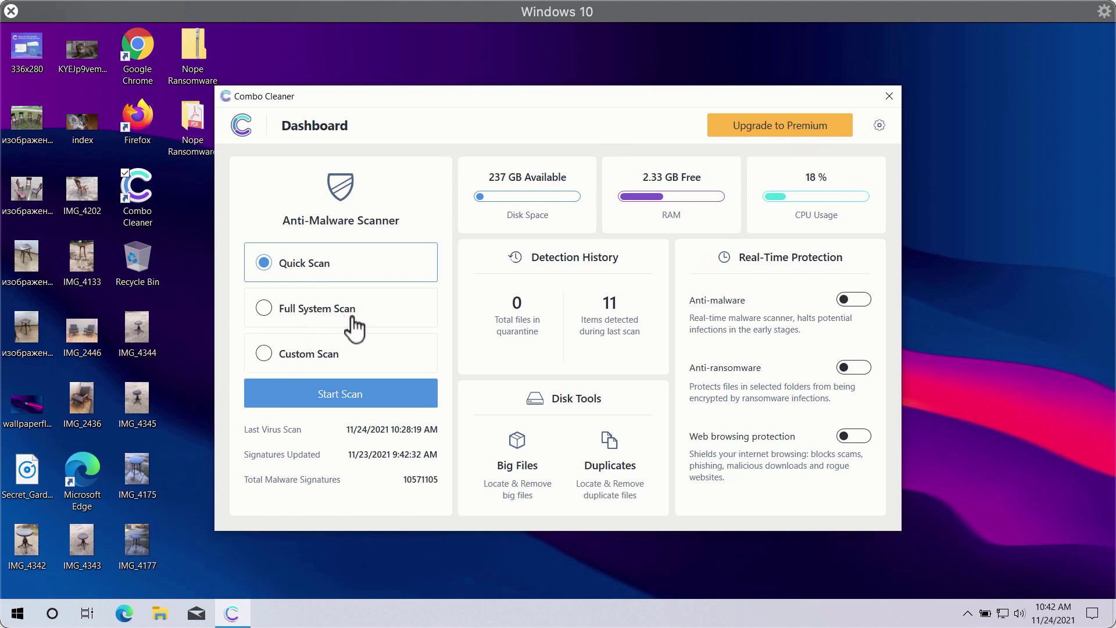
left_click(337, 398)
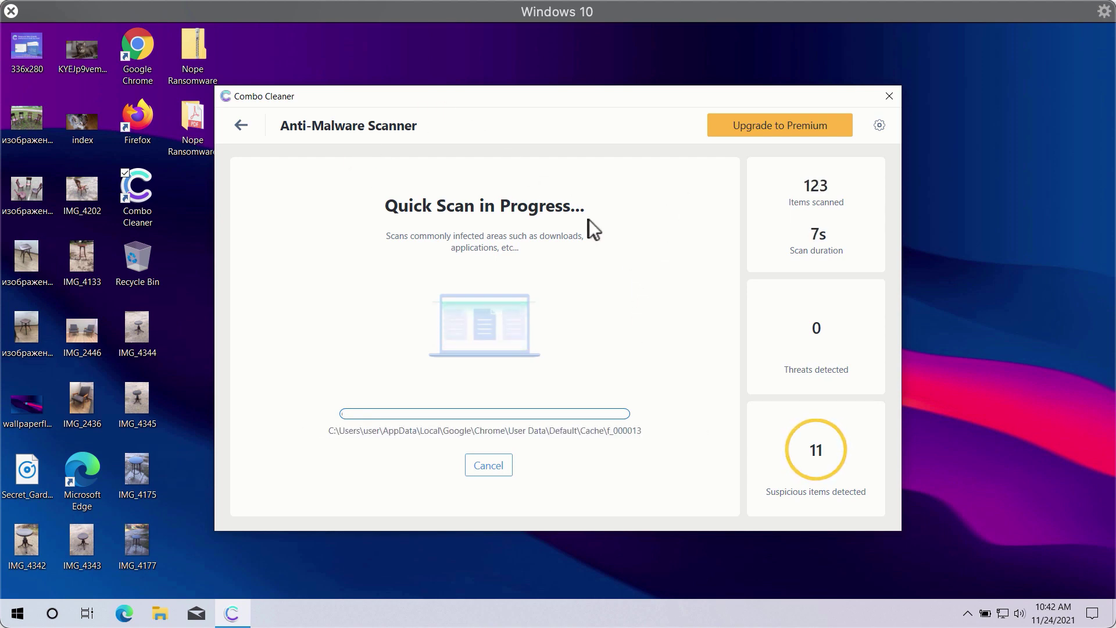
- Look through the Anti-Ransomware, Scheduled Scan and General settings, and return to the dashboard
left_click(877, 127)
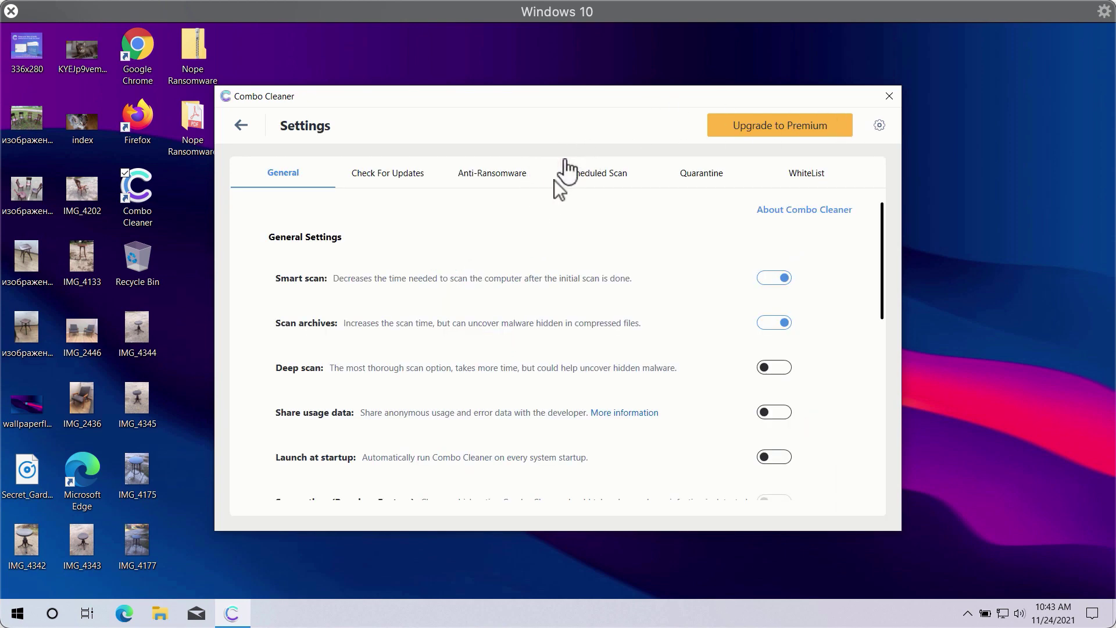
left_click(498, 182)
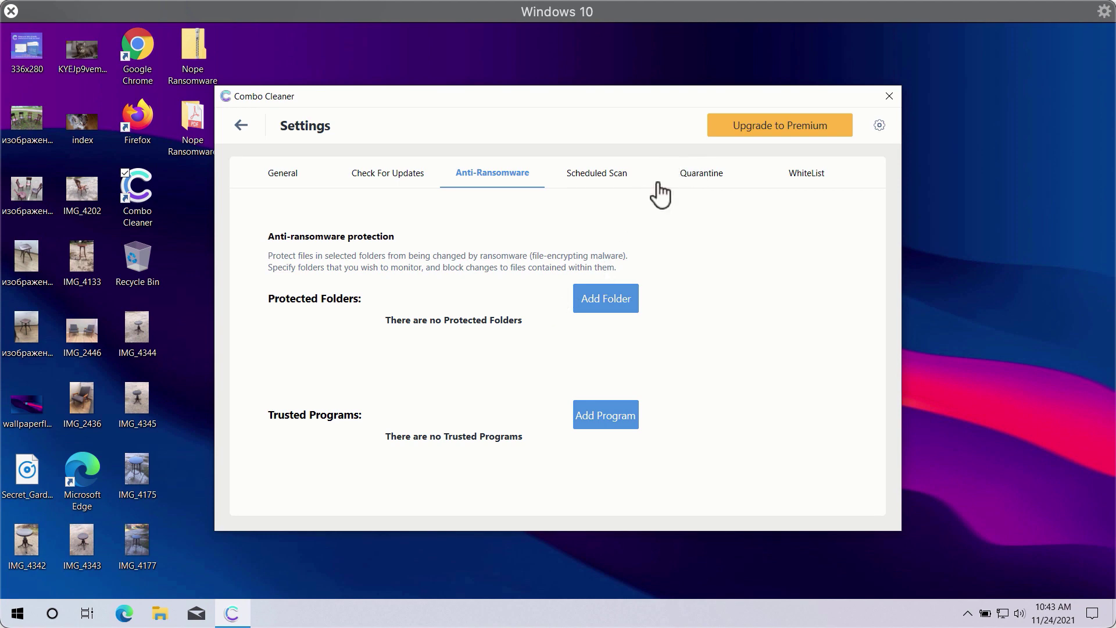
left_click(607, 178)
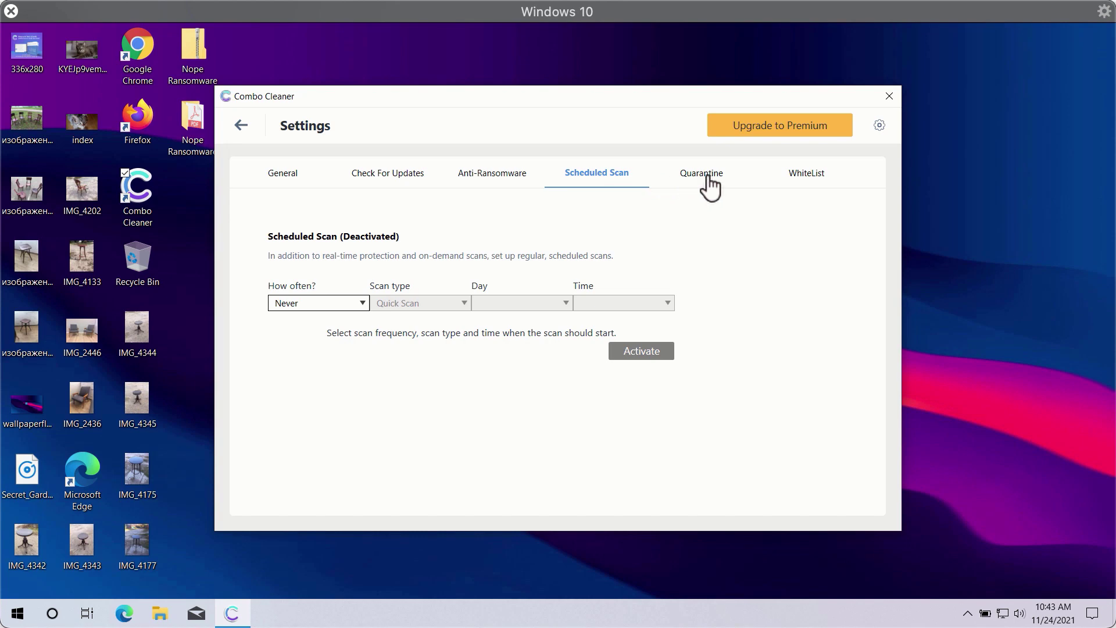
left_click(278, 176)
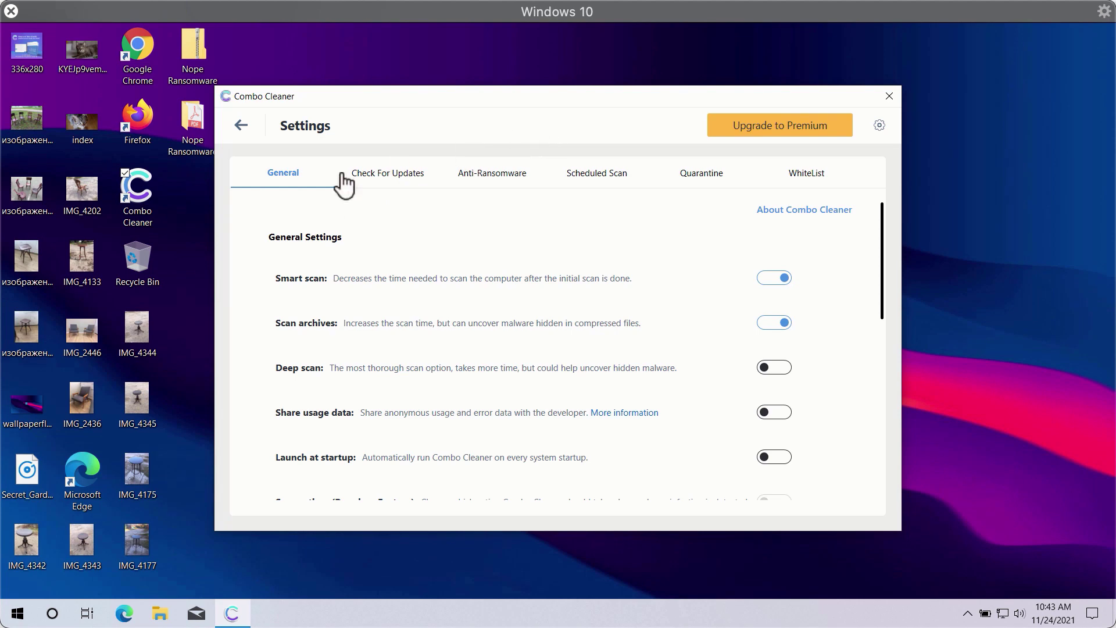
left_click(242, 127)
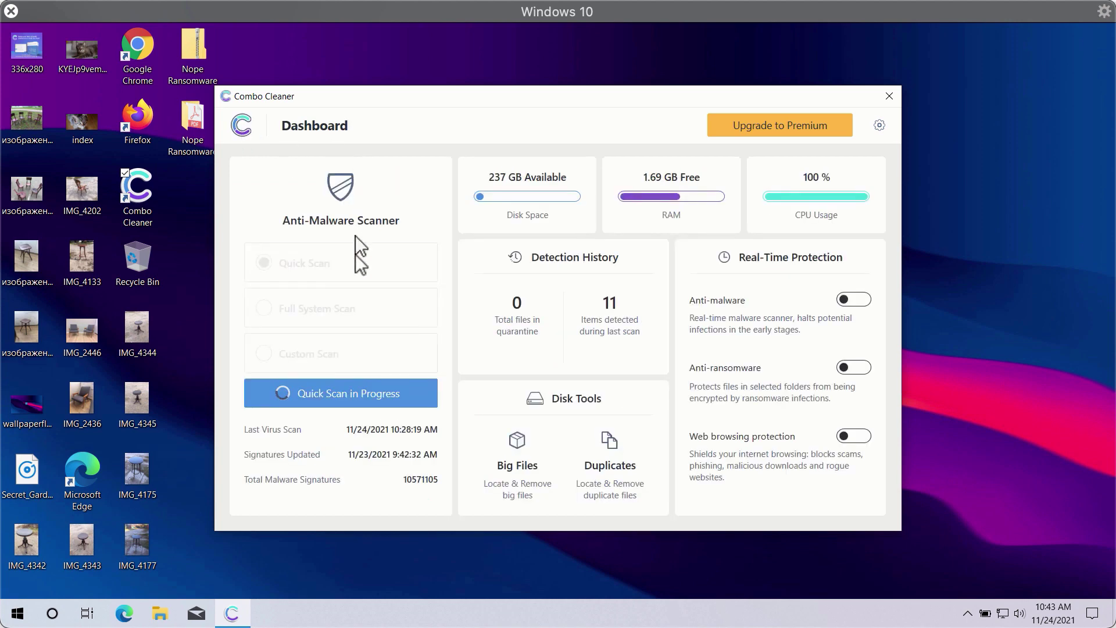
- Reopen the running Quick Scan, cancel it before it finishes, and review the full list of detected threats
left_click(400, 393)
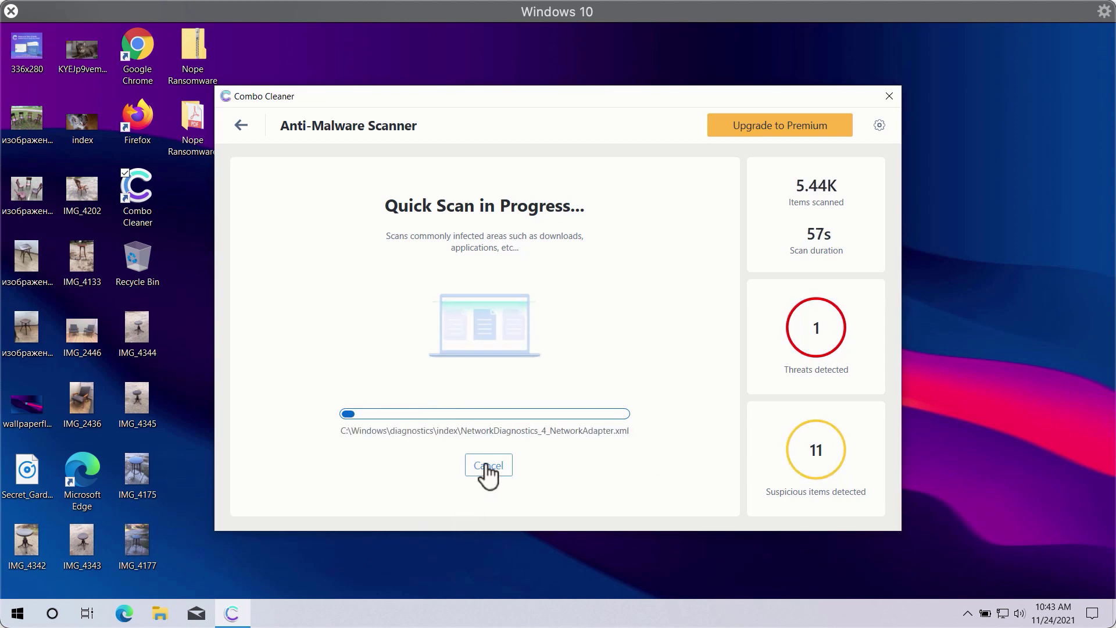
left_click(489, 465)
left_click(541, 391)
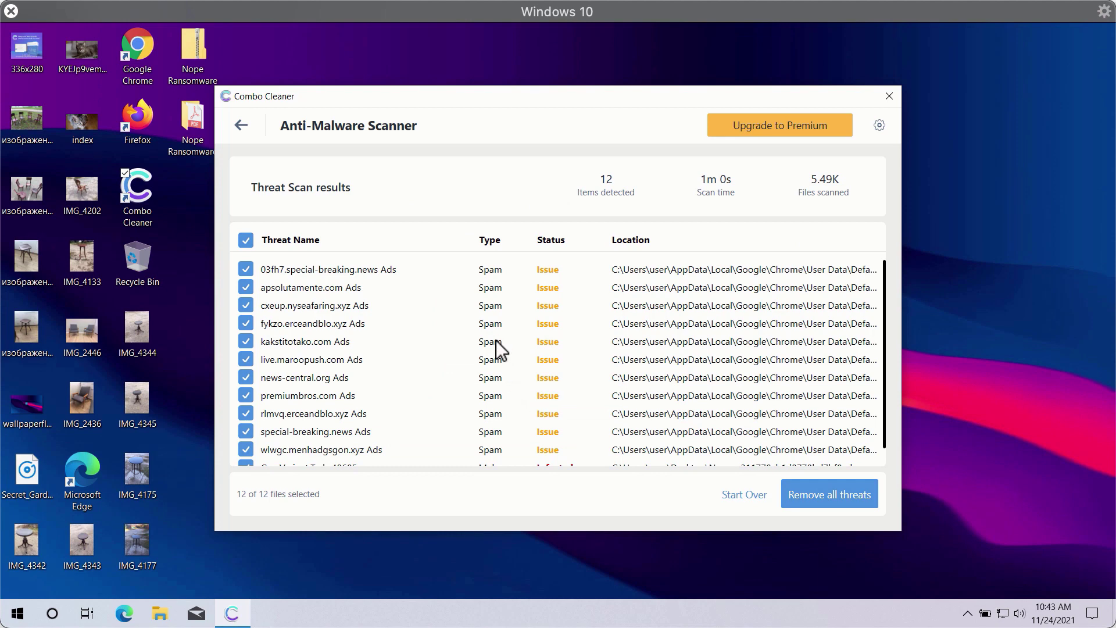
scroll(497, 343, "down", 1)
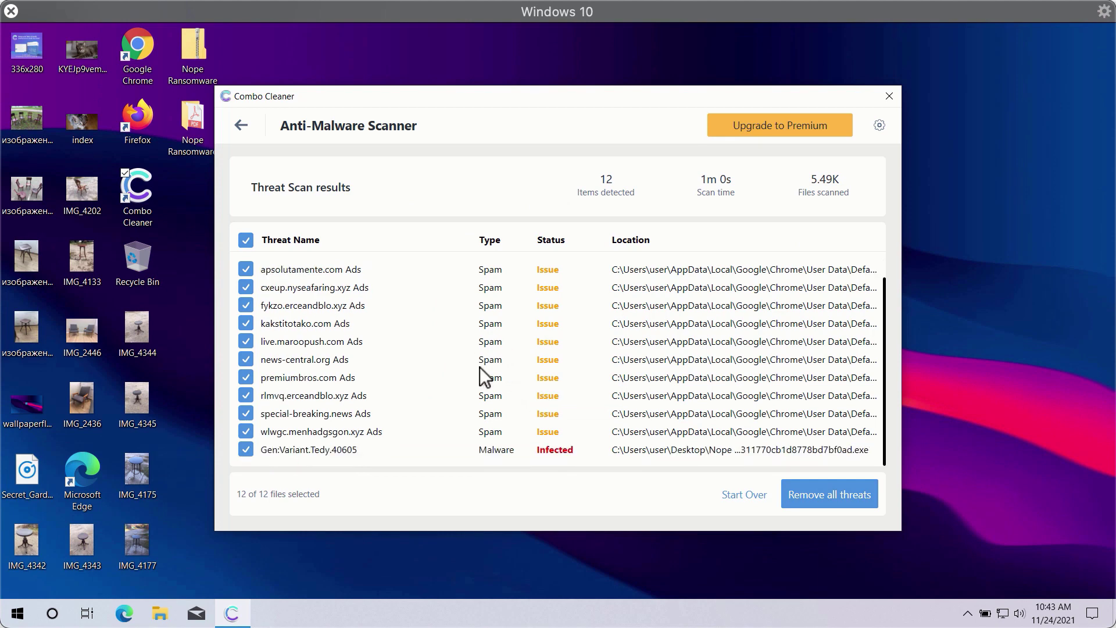
scroll(480, 367, "up", 1)
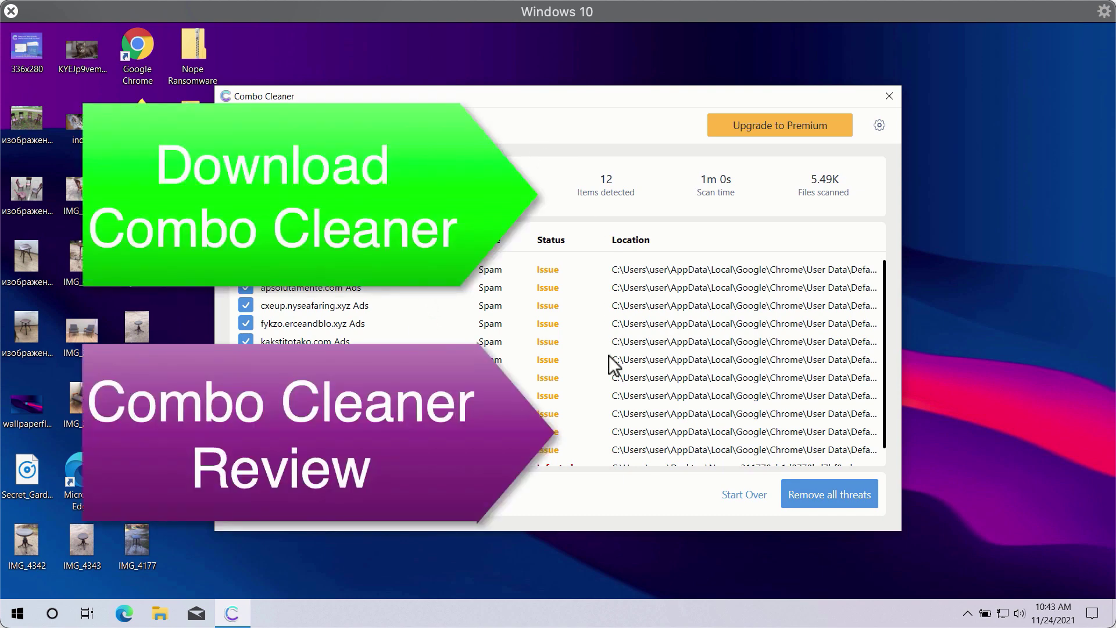
scroll(609, 355, "down", 1)
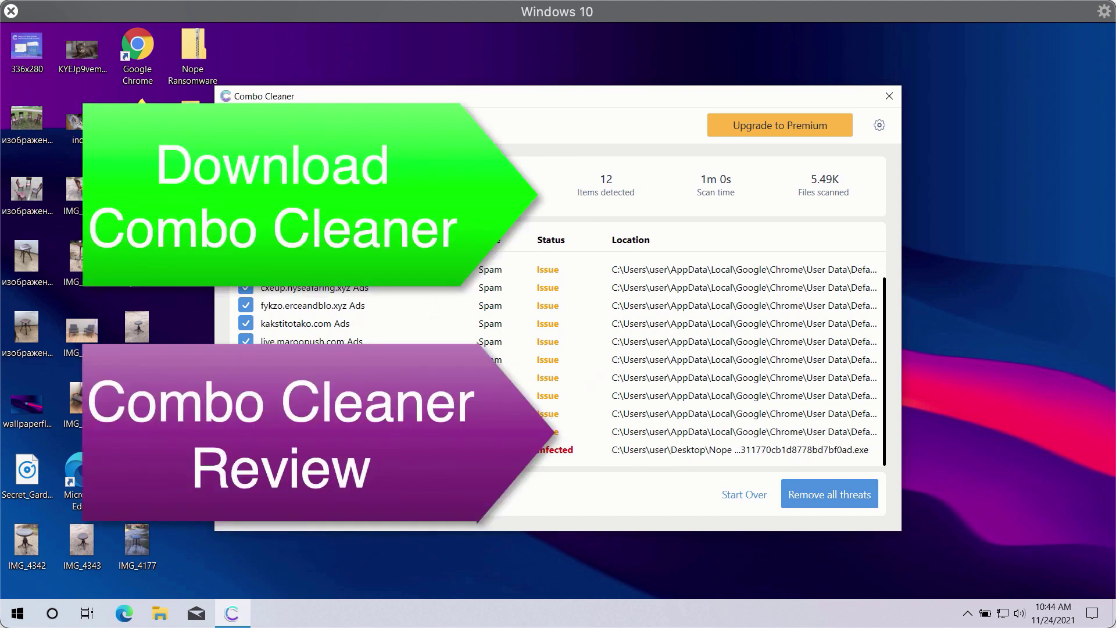